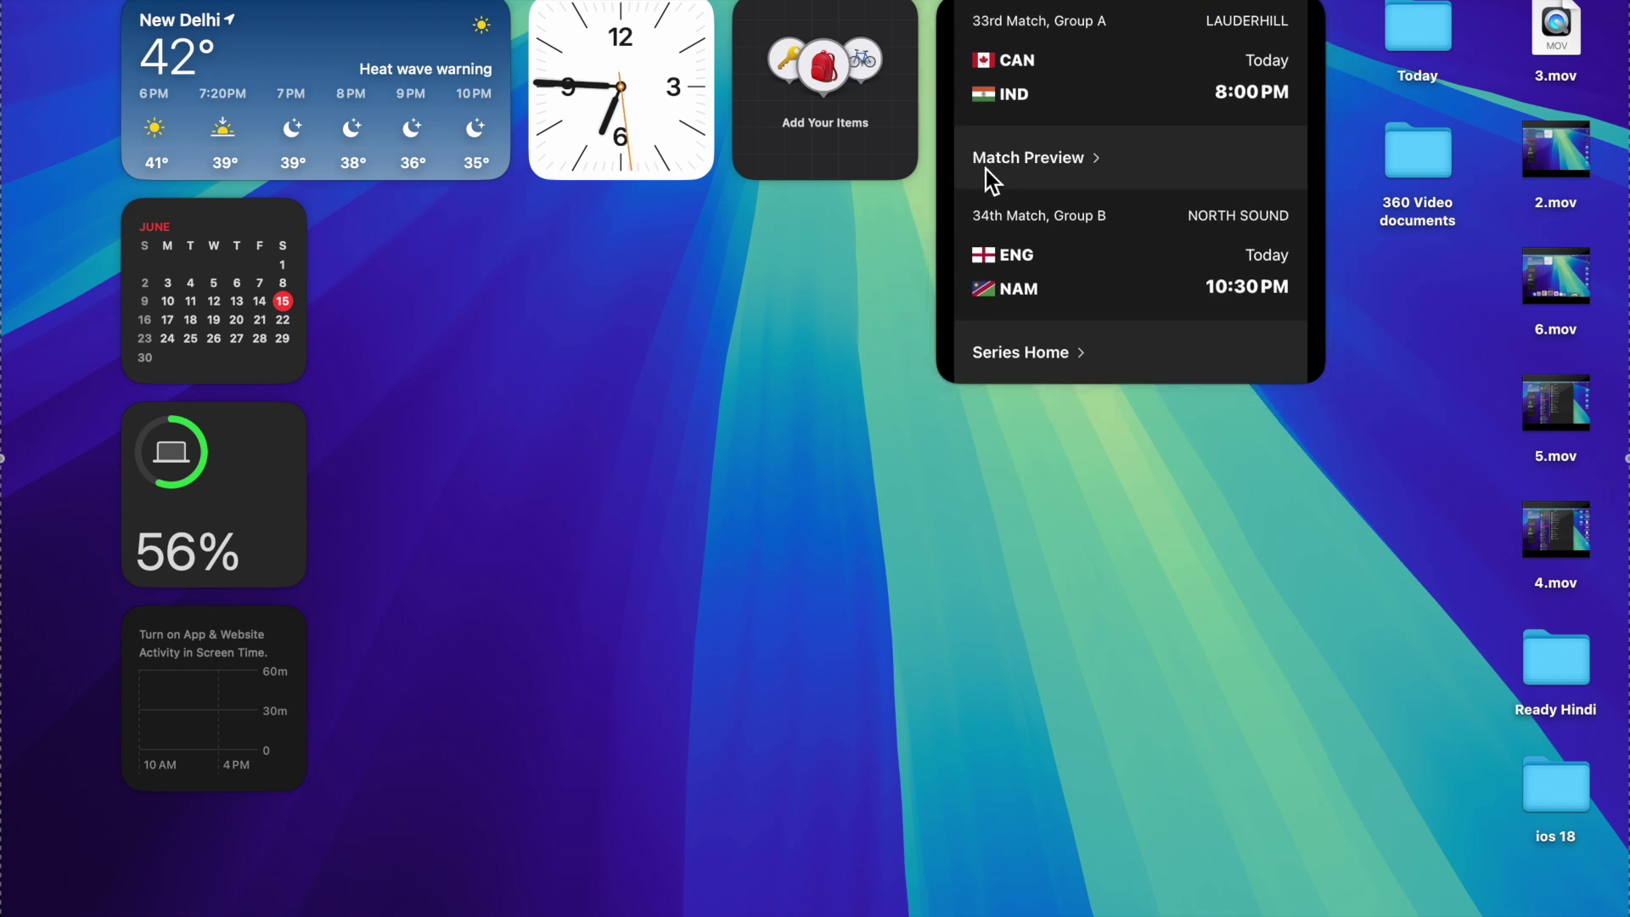
# Step: Shuffle the Find My, clock and calendar widgets, moving Find My and calendar into the top row
pyautogui.moveTo(863, 99); pyautogui.dragTo(487, 324)
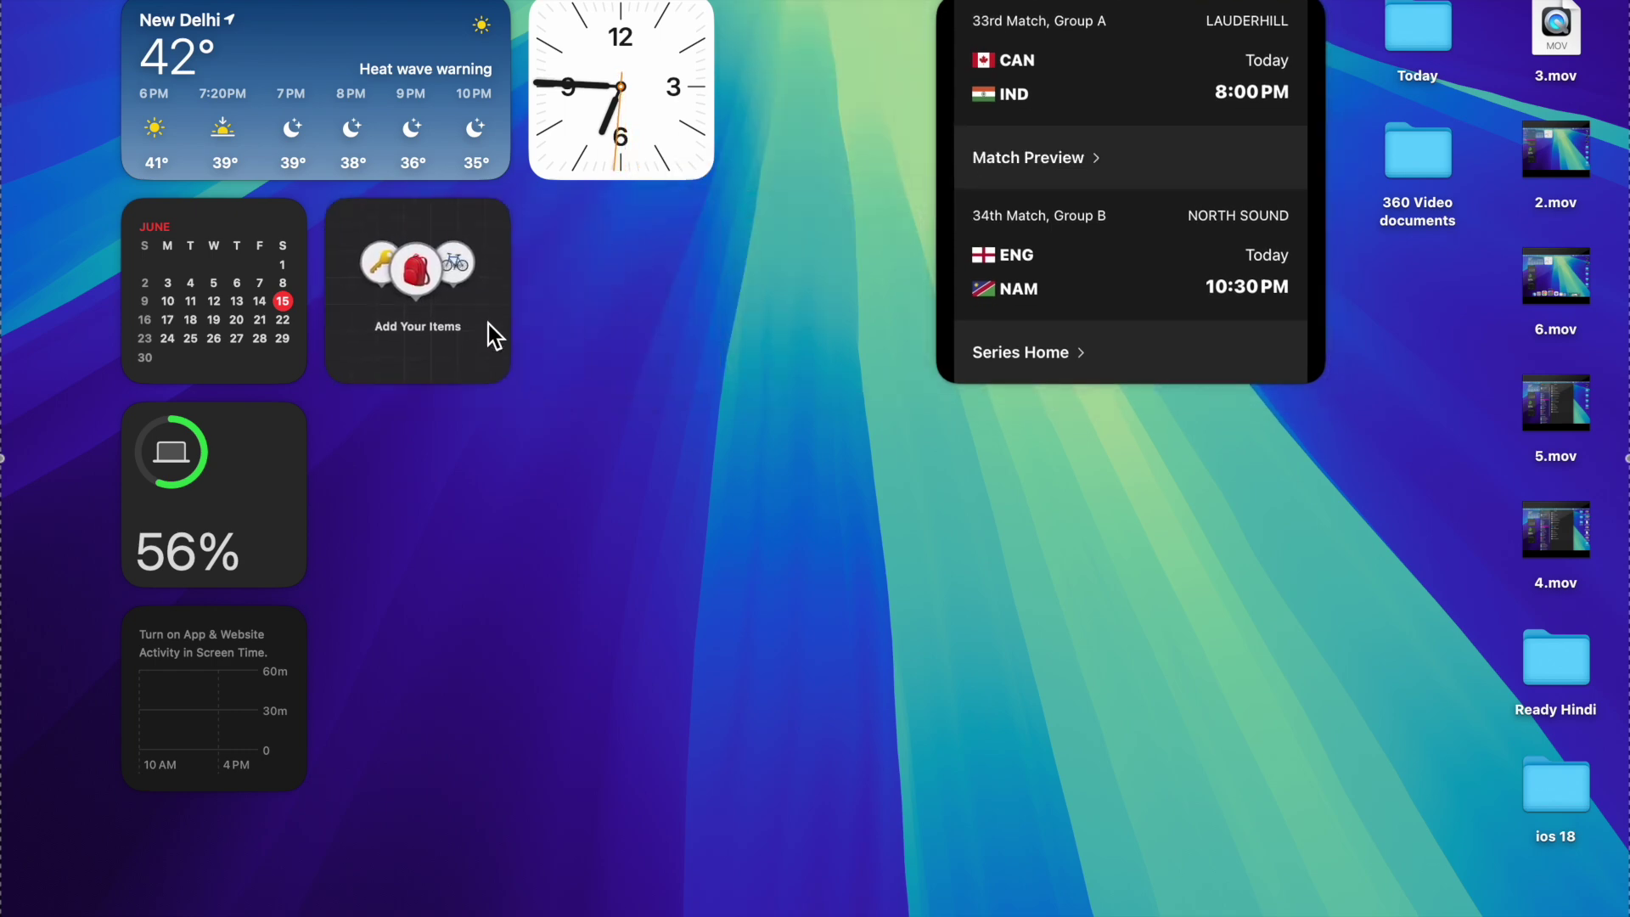
pyautogui.moveTo(606, 136); pyautogui.dragTo(404, 541)
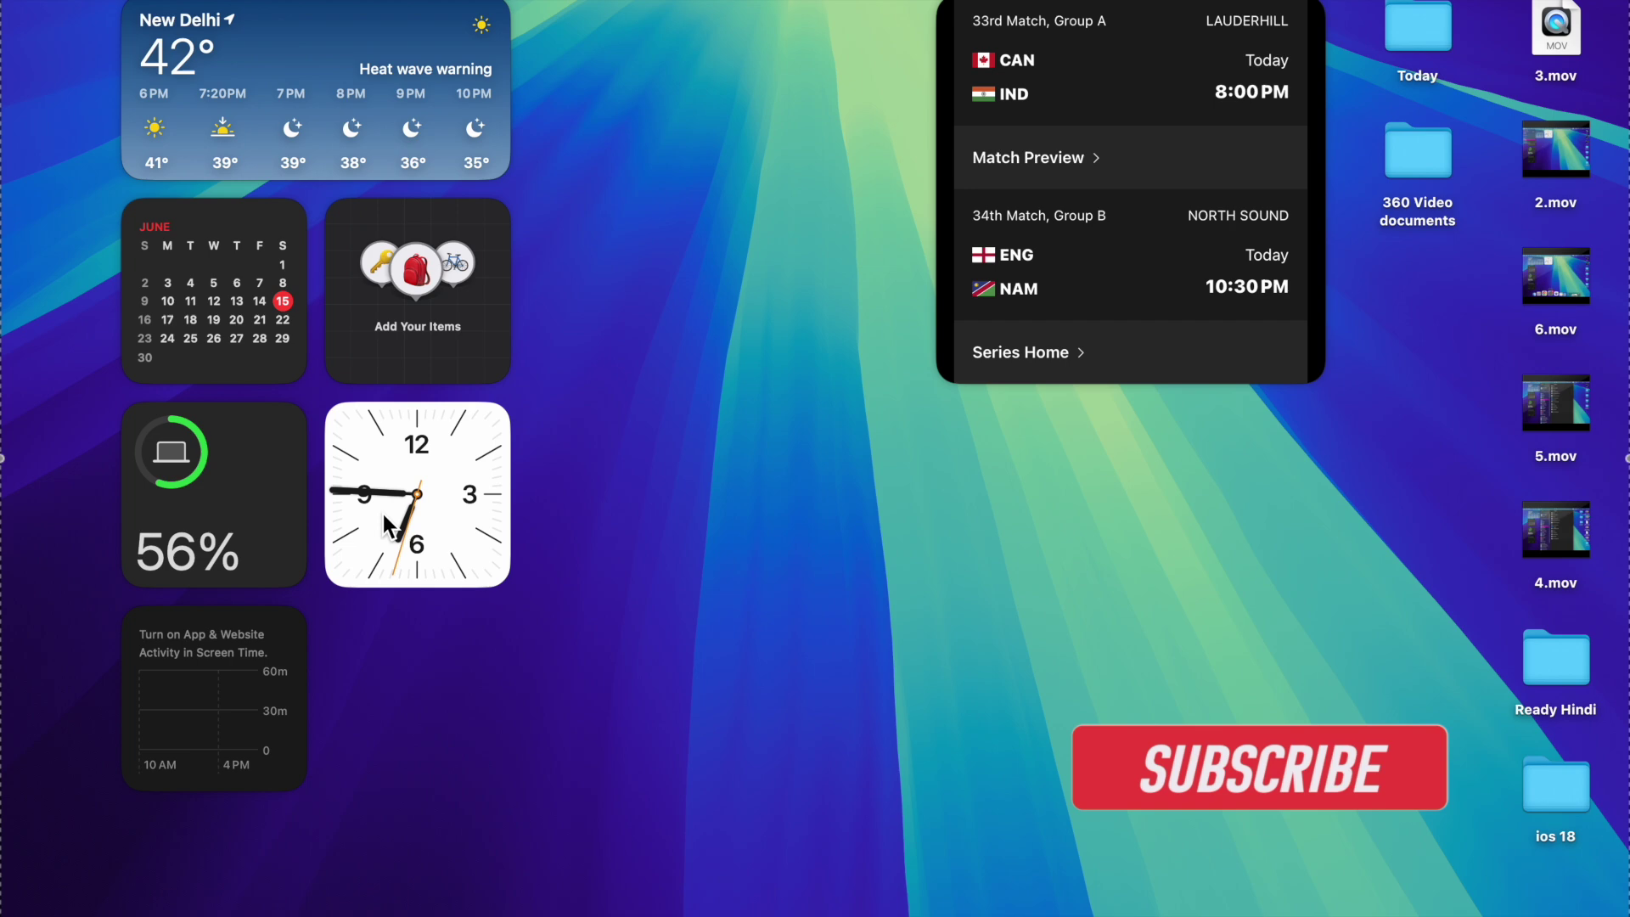
pyautogui.moveTo(357, 338); pyautogui.dragTo(648, 128)
pyautogui.moveTo(274, 306)
pyautogui.mouseDown()
pyautogui.moveTo(341, 306)
pyautogui.moveTo(869, 115)
pyautogui.mouseUp()
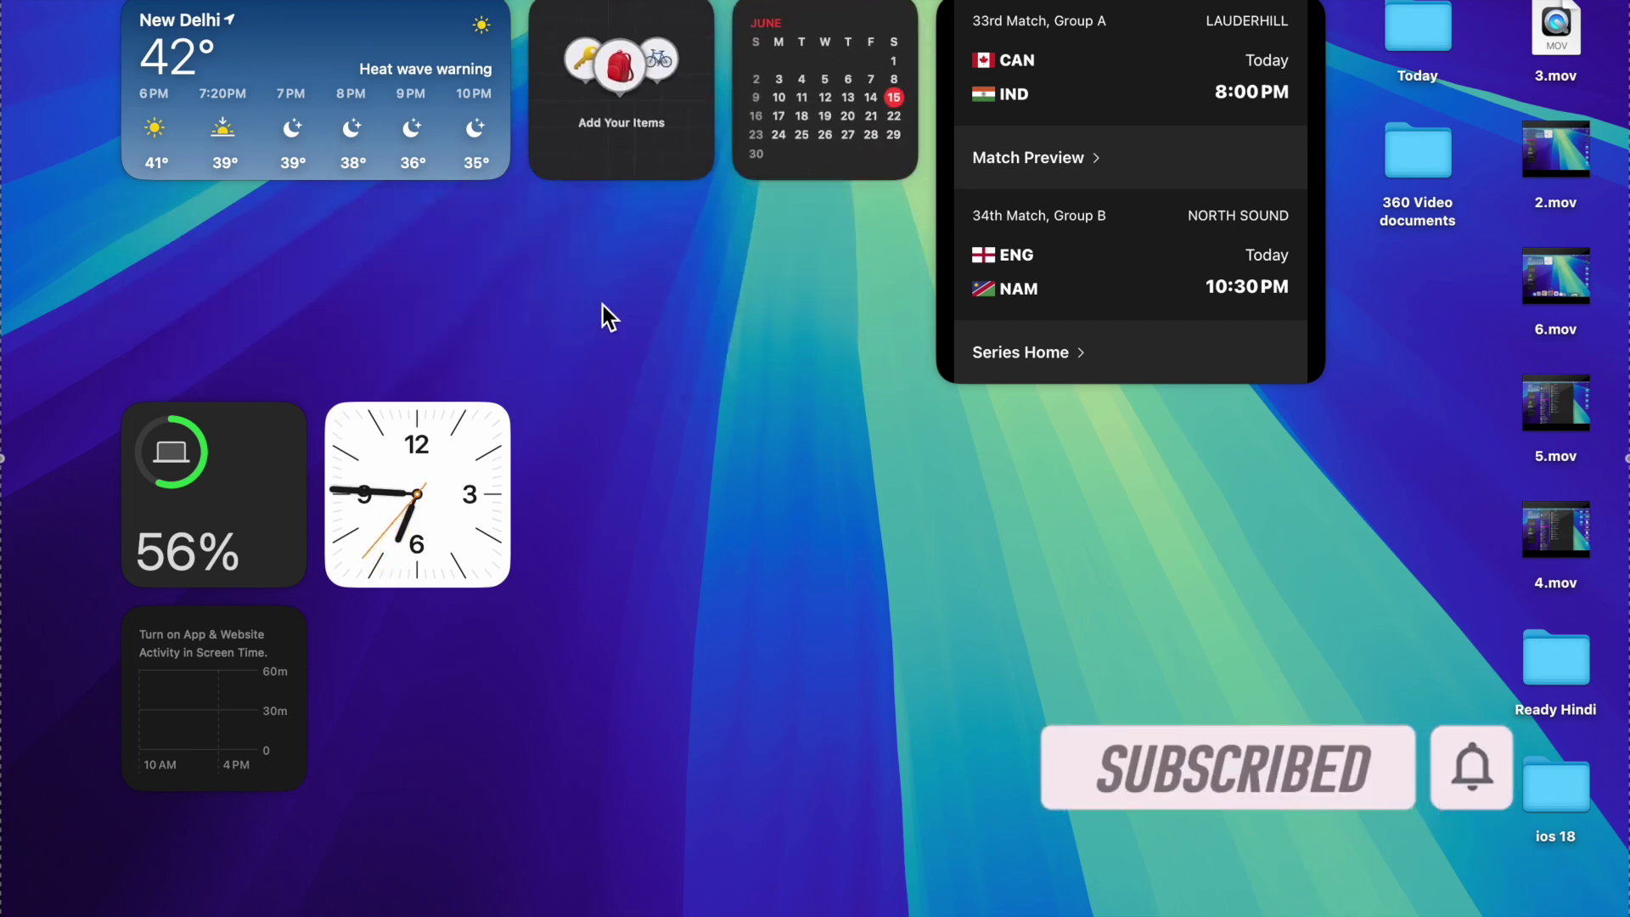
# Step: Put battery and clock under weather, cricket and Screen Time at right, calendar below battery
pyautogui.moveTo(267, 486); pyautogui.dragTo(235, 259)
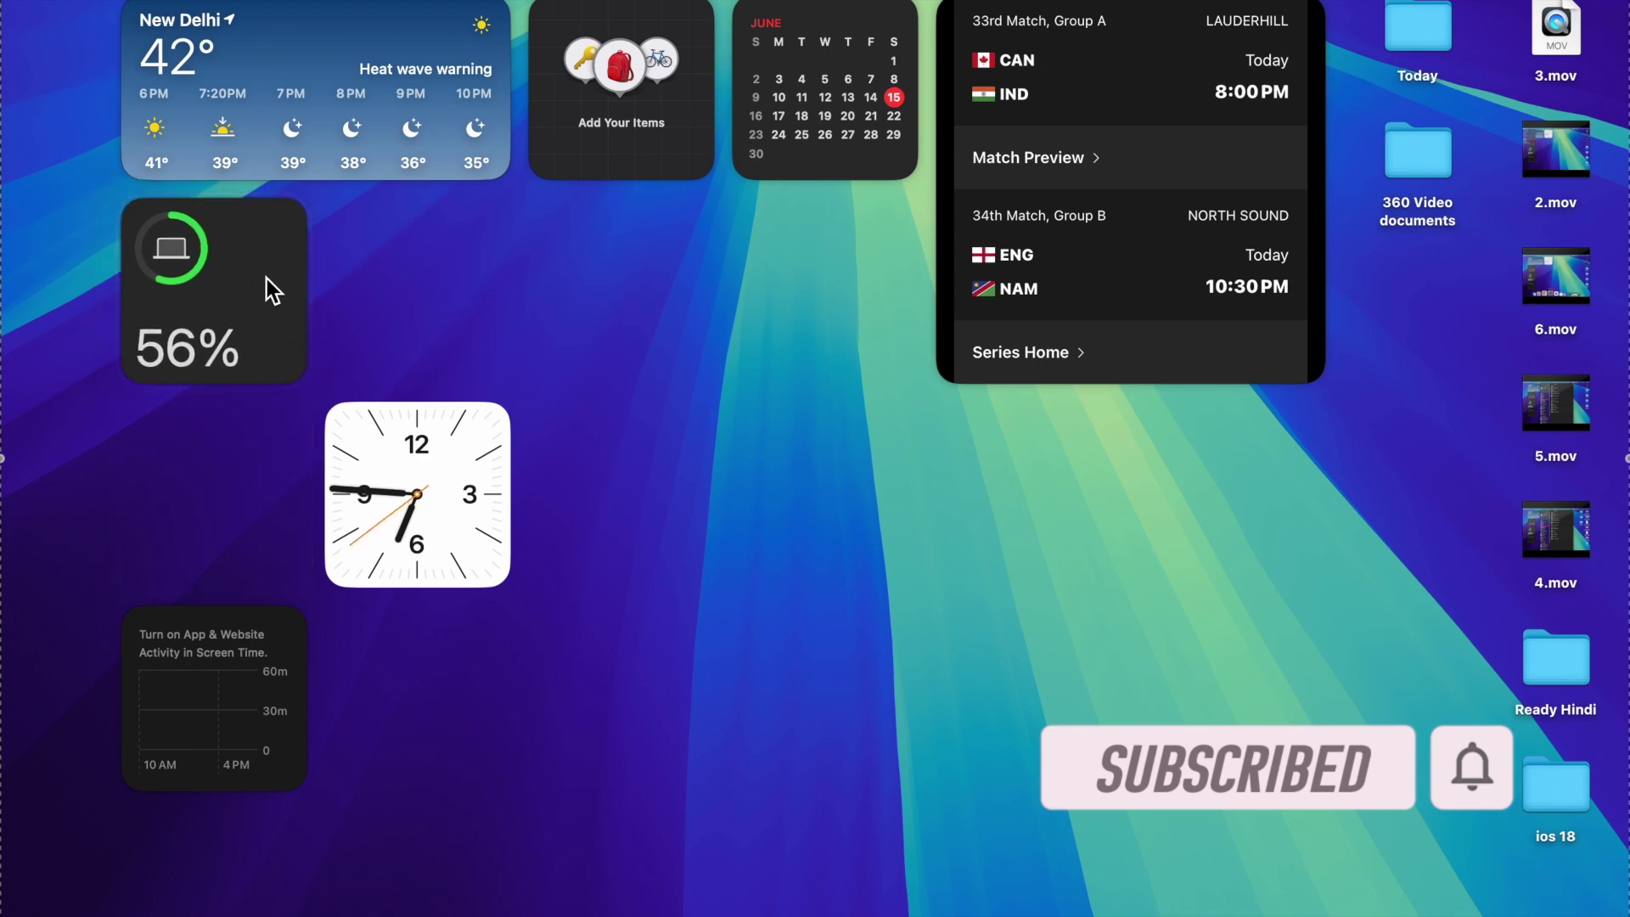
pyautogui.moveTo(388, 546); pyautogui.dragTo(420, 337)
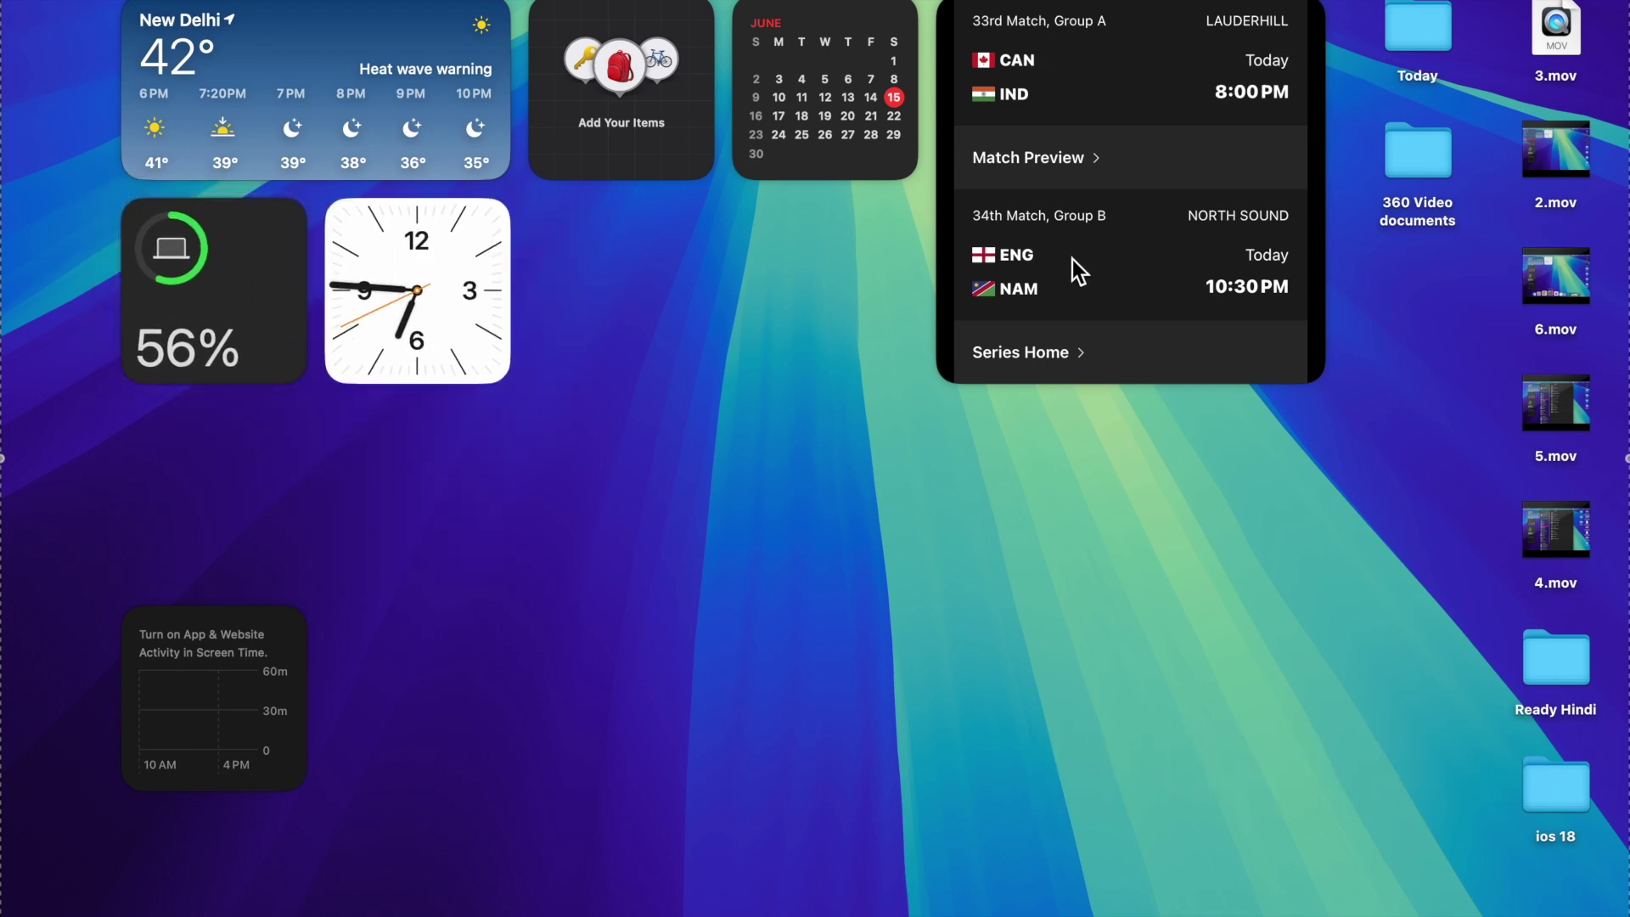
pyautogui.moveTo(1113, 261); pyautogui.dragTo(1229, 533)
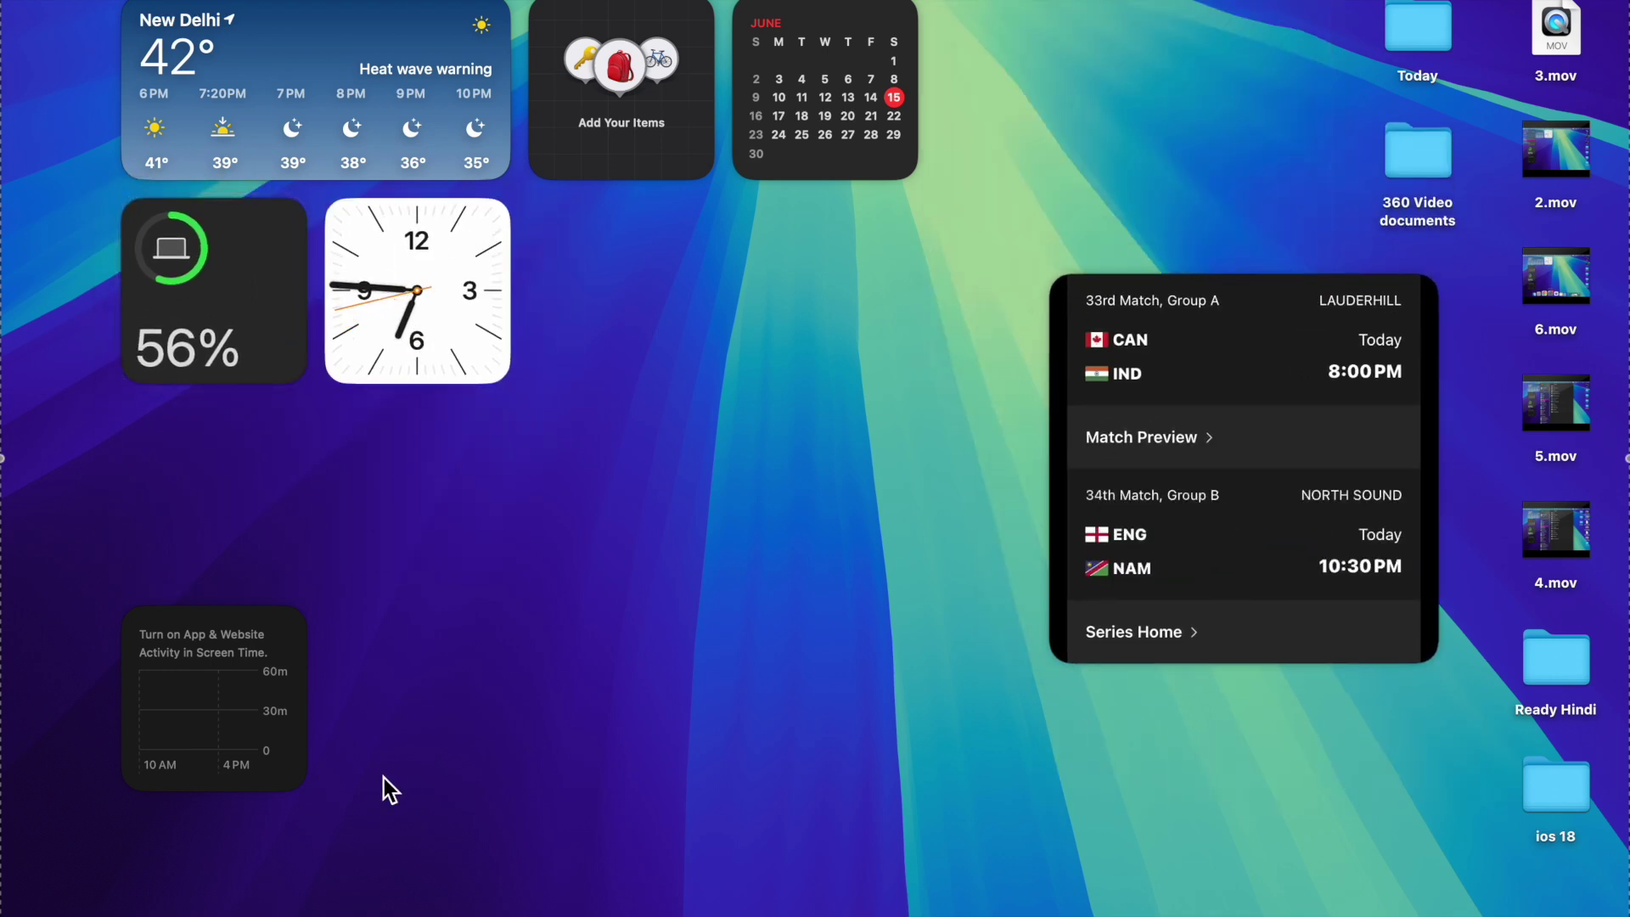
pyautogui.moveTo(311, 673); pyautogui.dragTo(1172, 128)
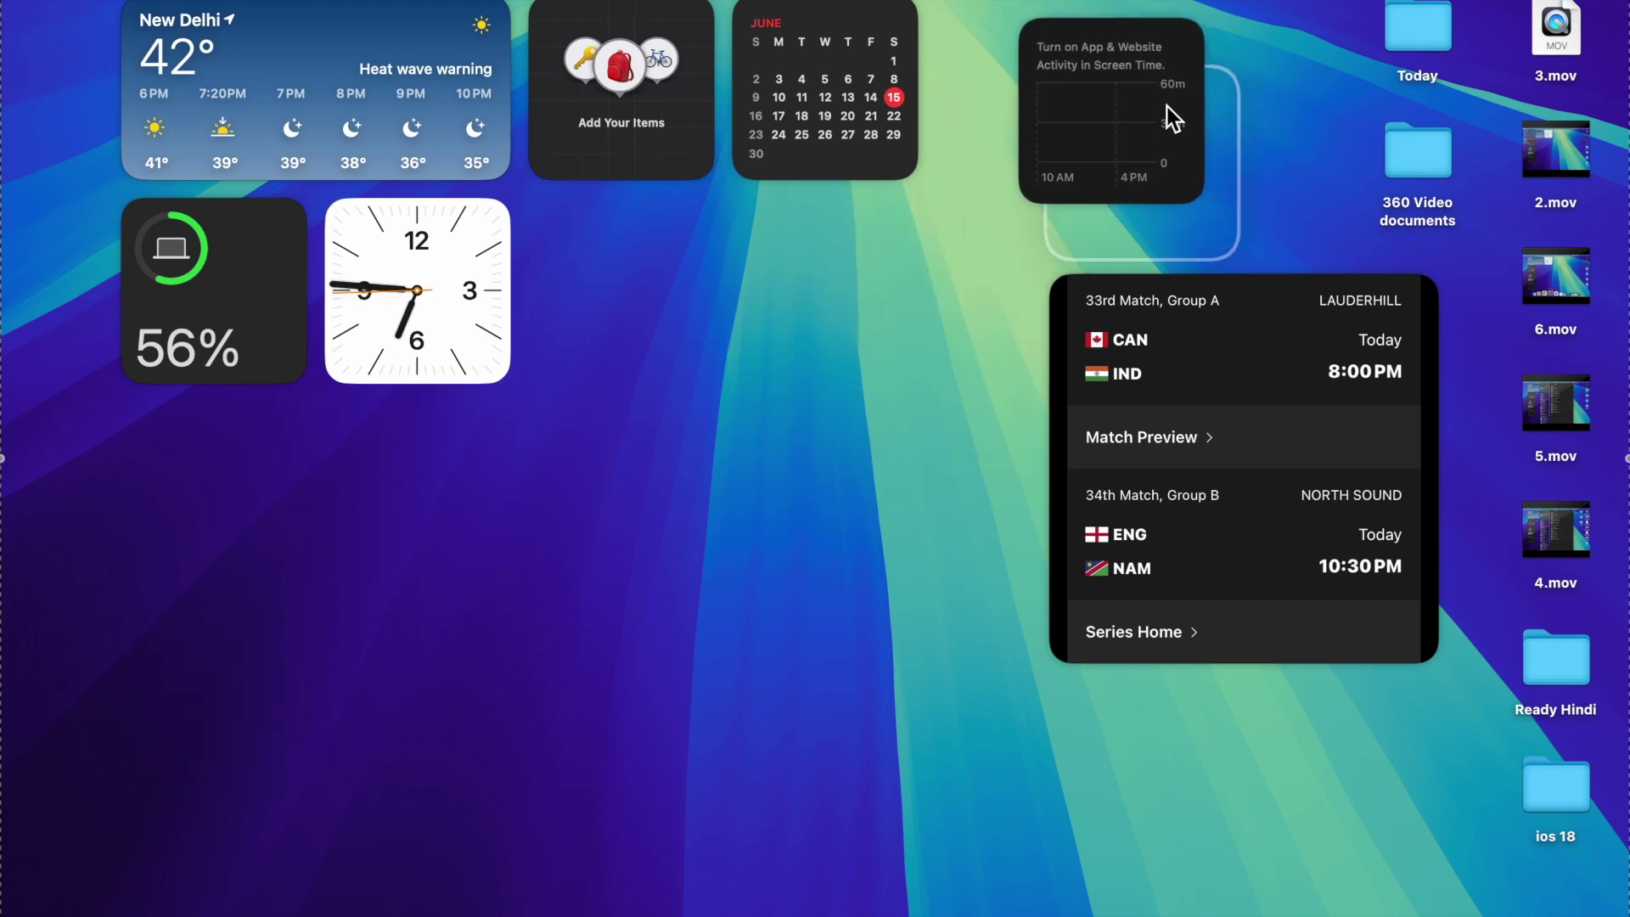
pyautogui.moveTo(862, 75); pyautogui.dragTo(243, 514)
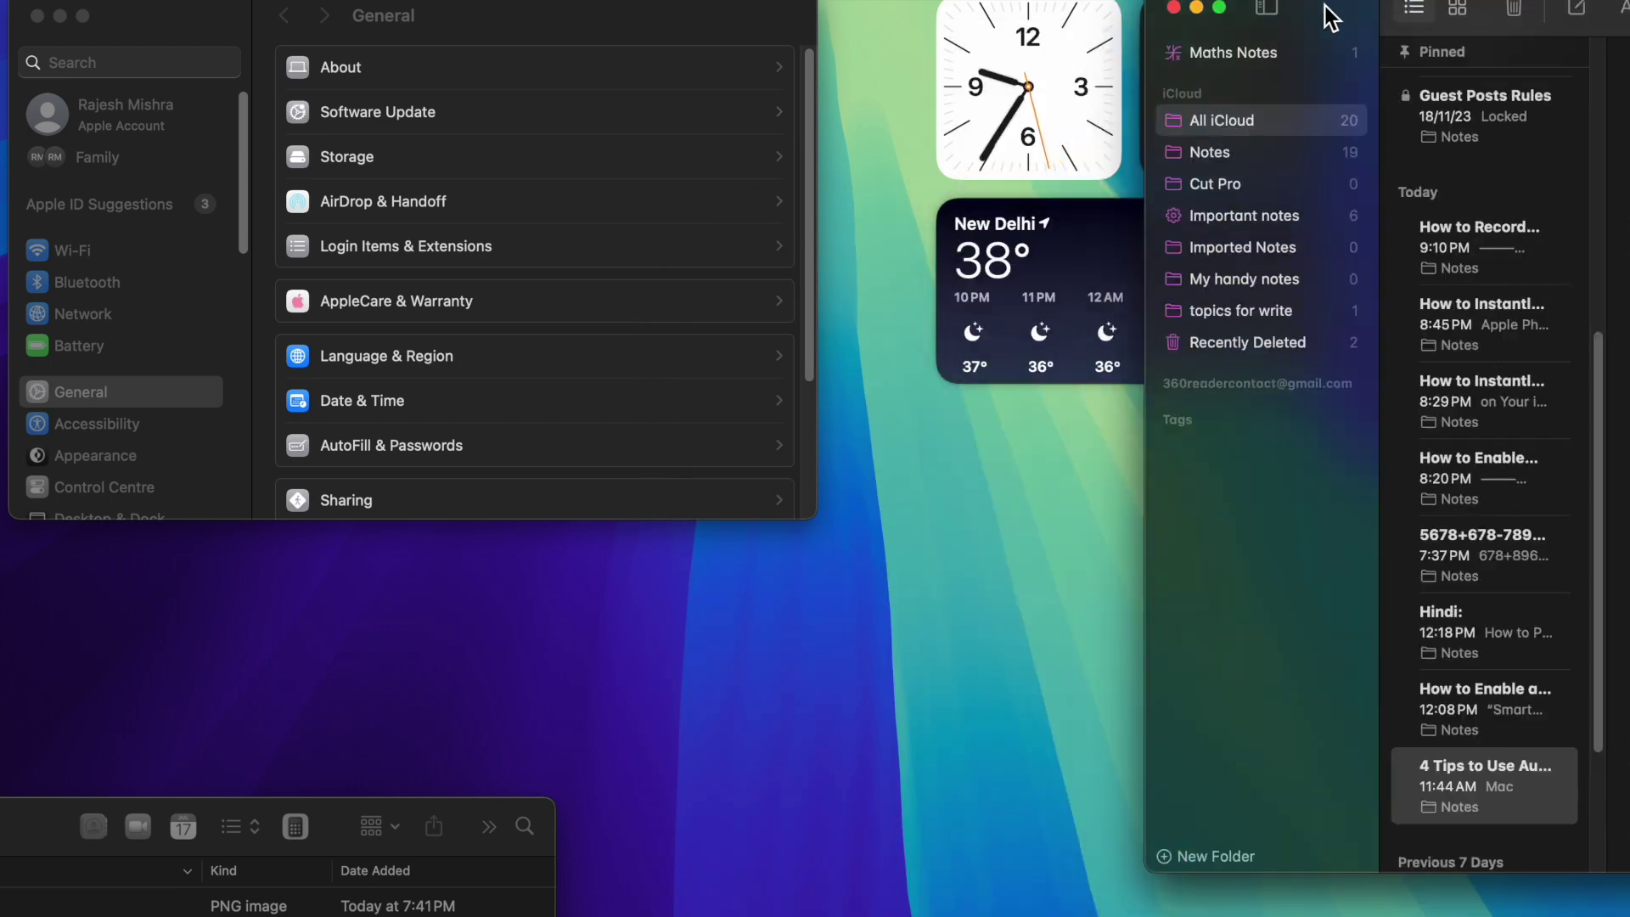
# Step: Snap the Notes window to the top-right quarter, the right edge and the top edge
pyautogui.moveTo(1329, 16); pyautogui.dragTo(1044, 10)
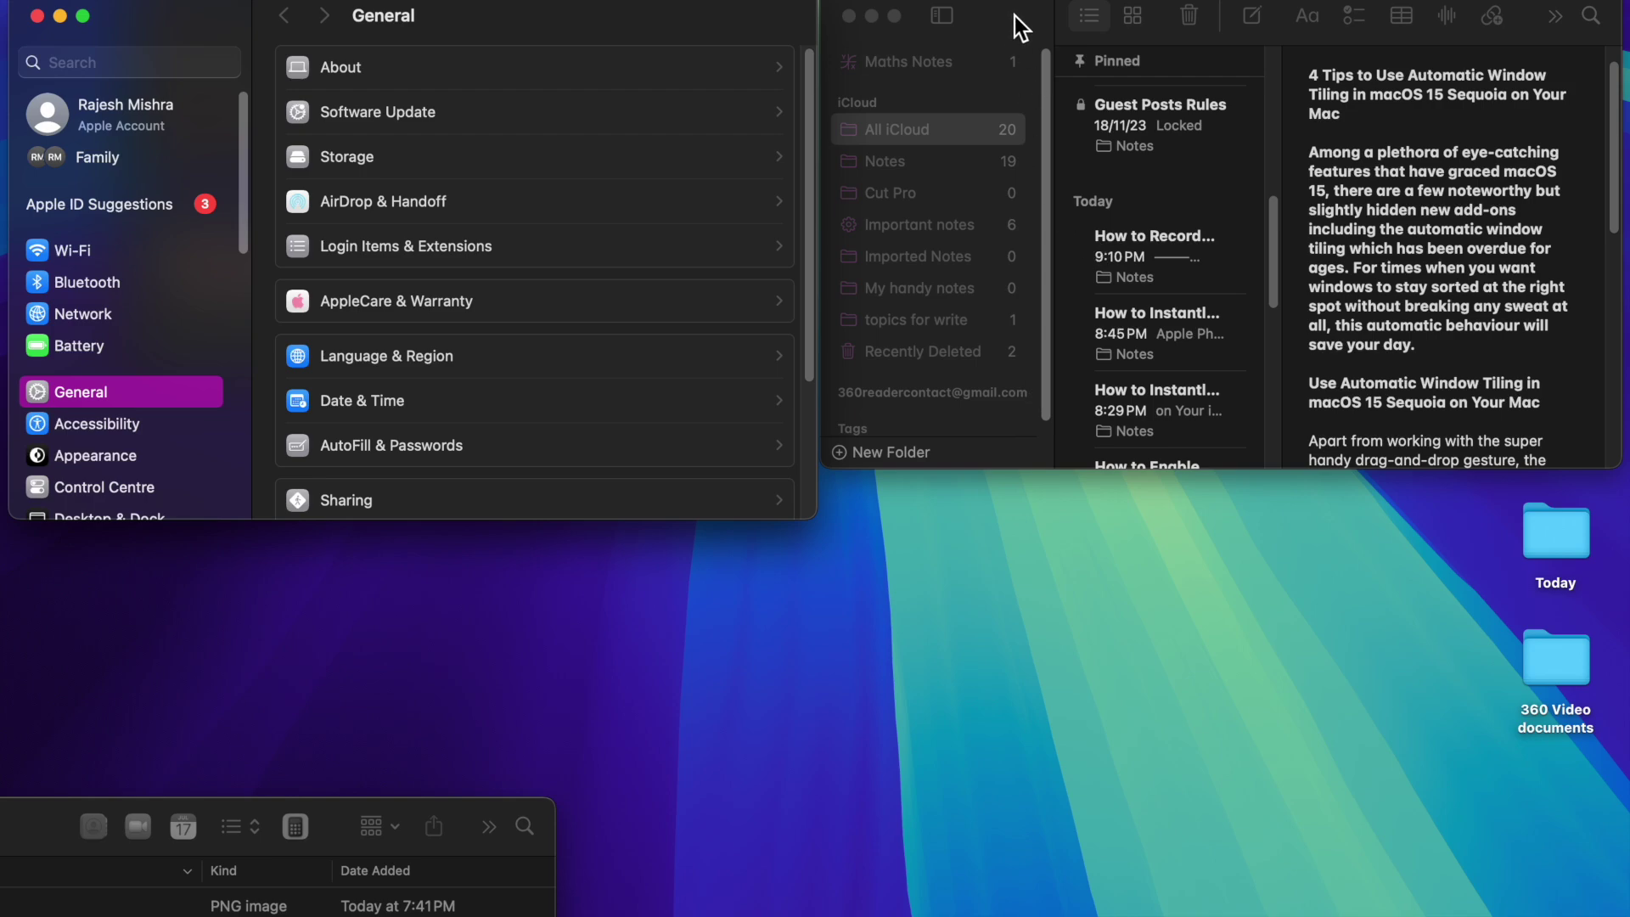
pyautogui.moveTo(1019, 26); pyautogui.dragTo(881, 309)
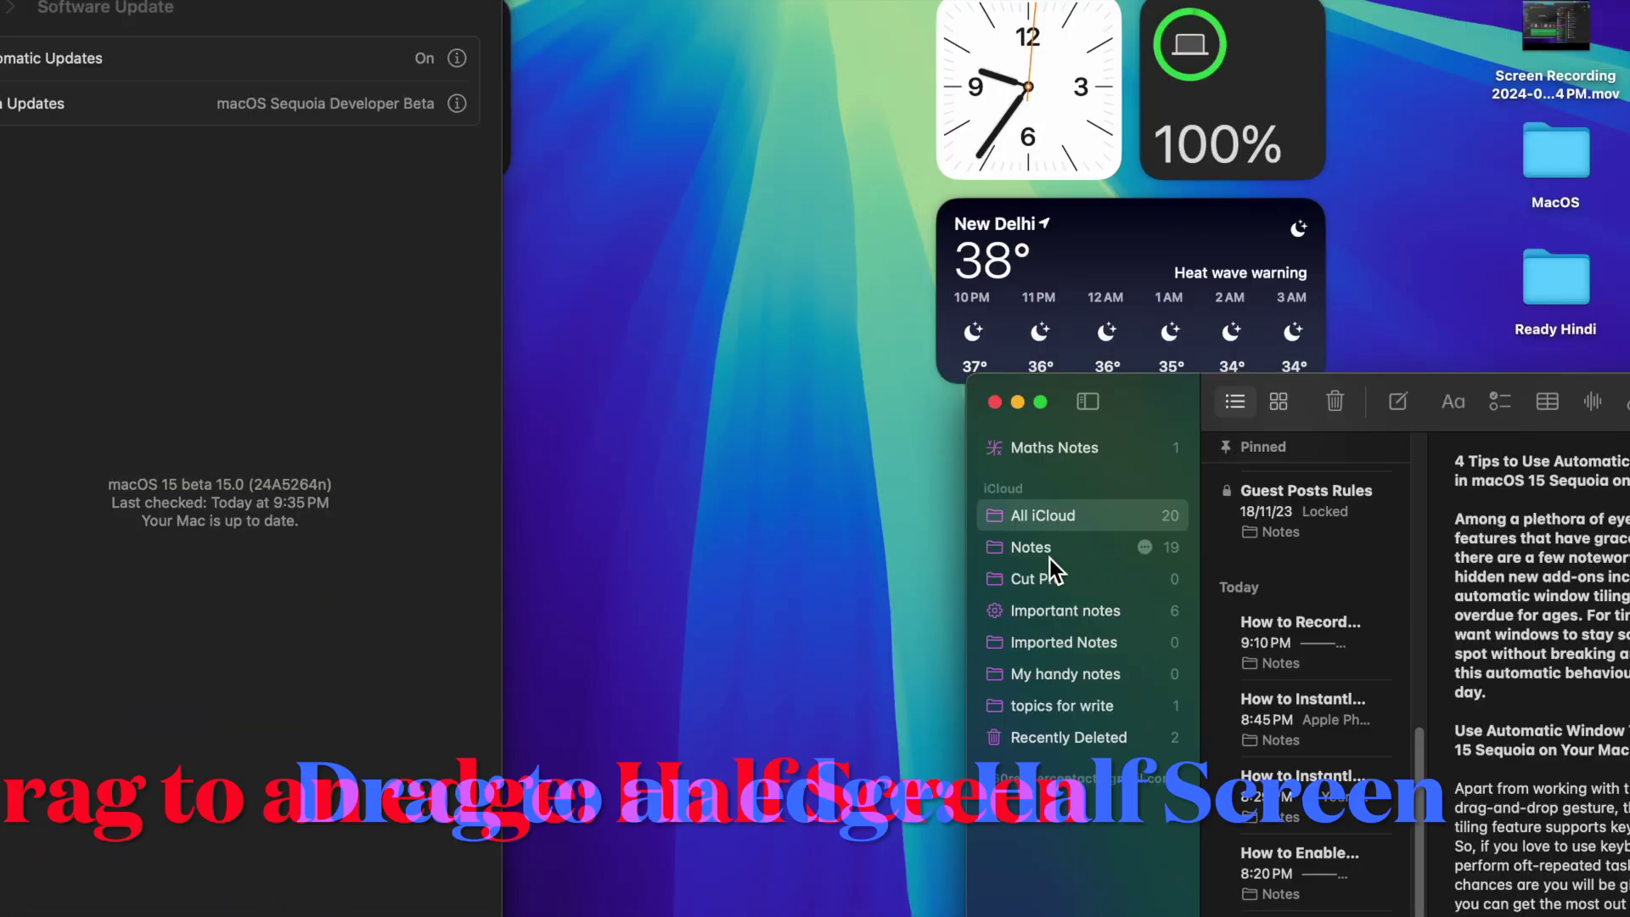
pyautogui.moveTo(1128, 412); pyautogui.dragTo(979, 37)
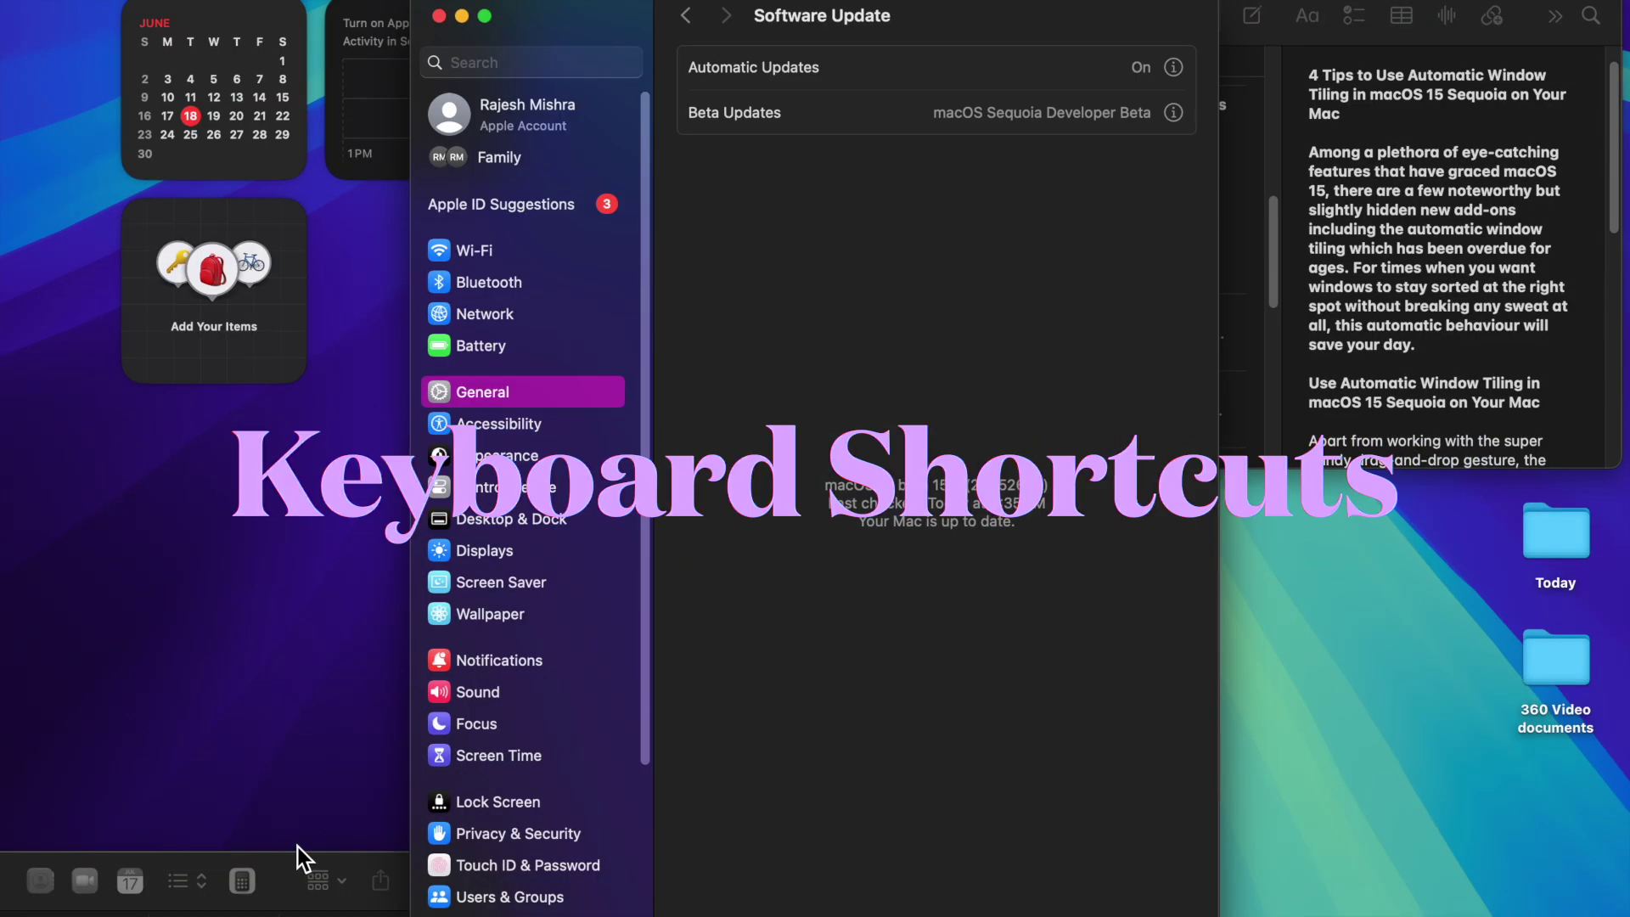
# Step: Snap Finder to an edge, tile the windows with Ctrl+Shift+Left, then restore them with Ctrl+R
pyautogui.moveTo(292, 883)
pyautogui.mouseDown()
pyautogui.moveTo(241, 125)
pyautogui.moveTo(210, 11)
pyautogui.moveTo(1019, 230)
pyautogui.moveTo(1593, 580)
pyautogui.mouseUp()
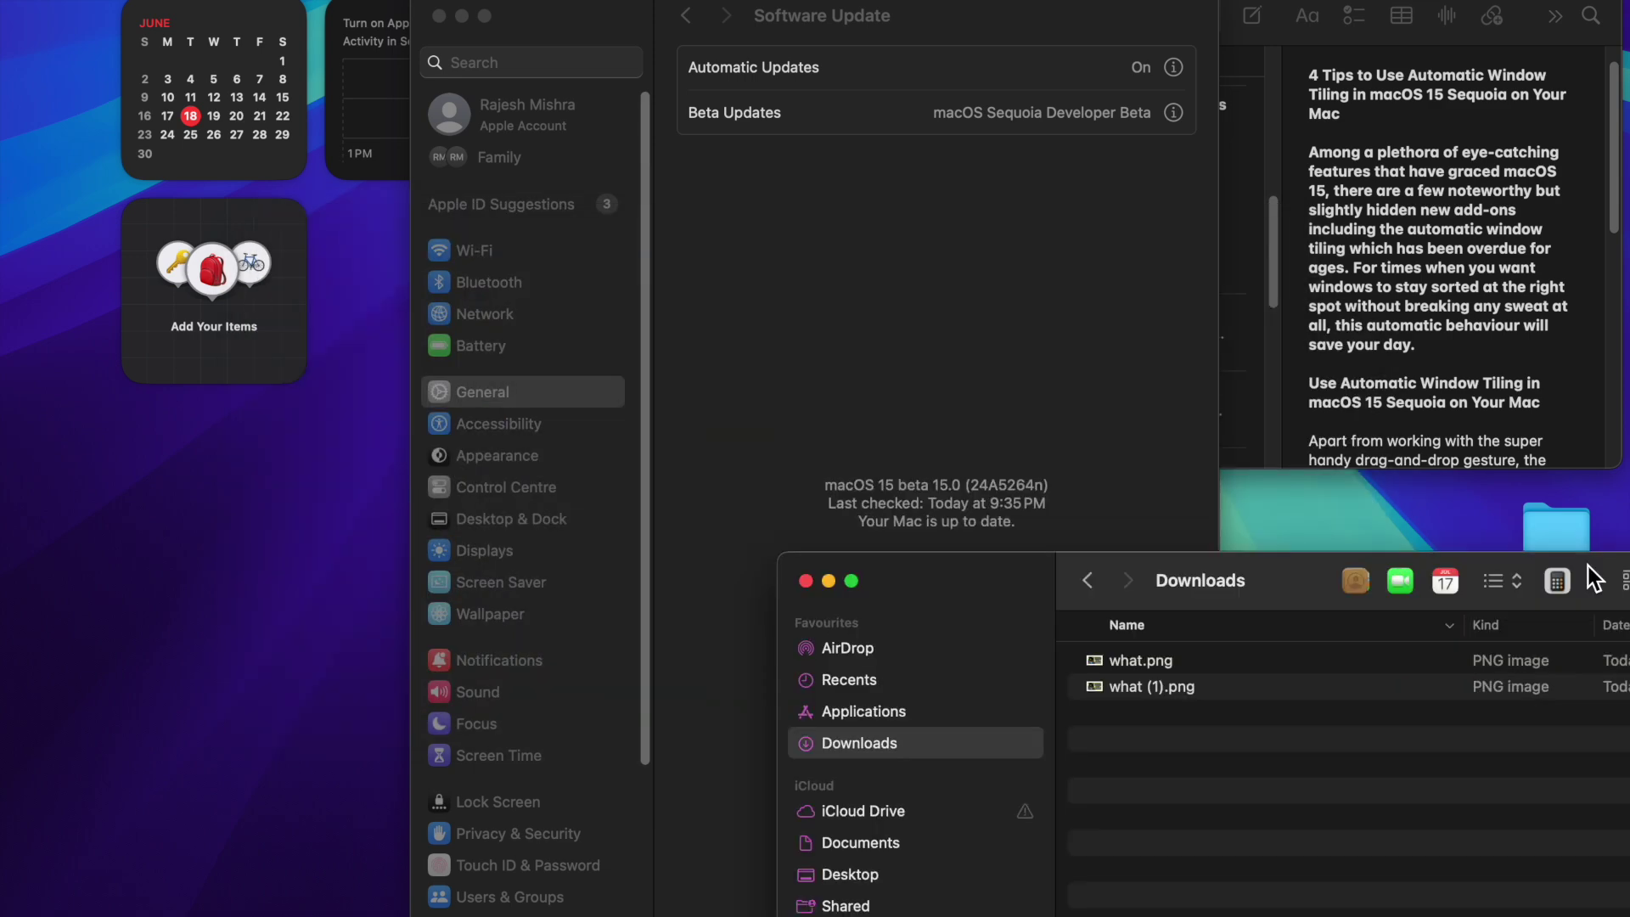
pyautogui.moveTo(1324, 608); pyautogui.dragTo(1404, 640)
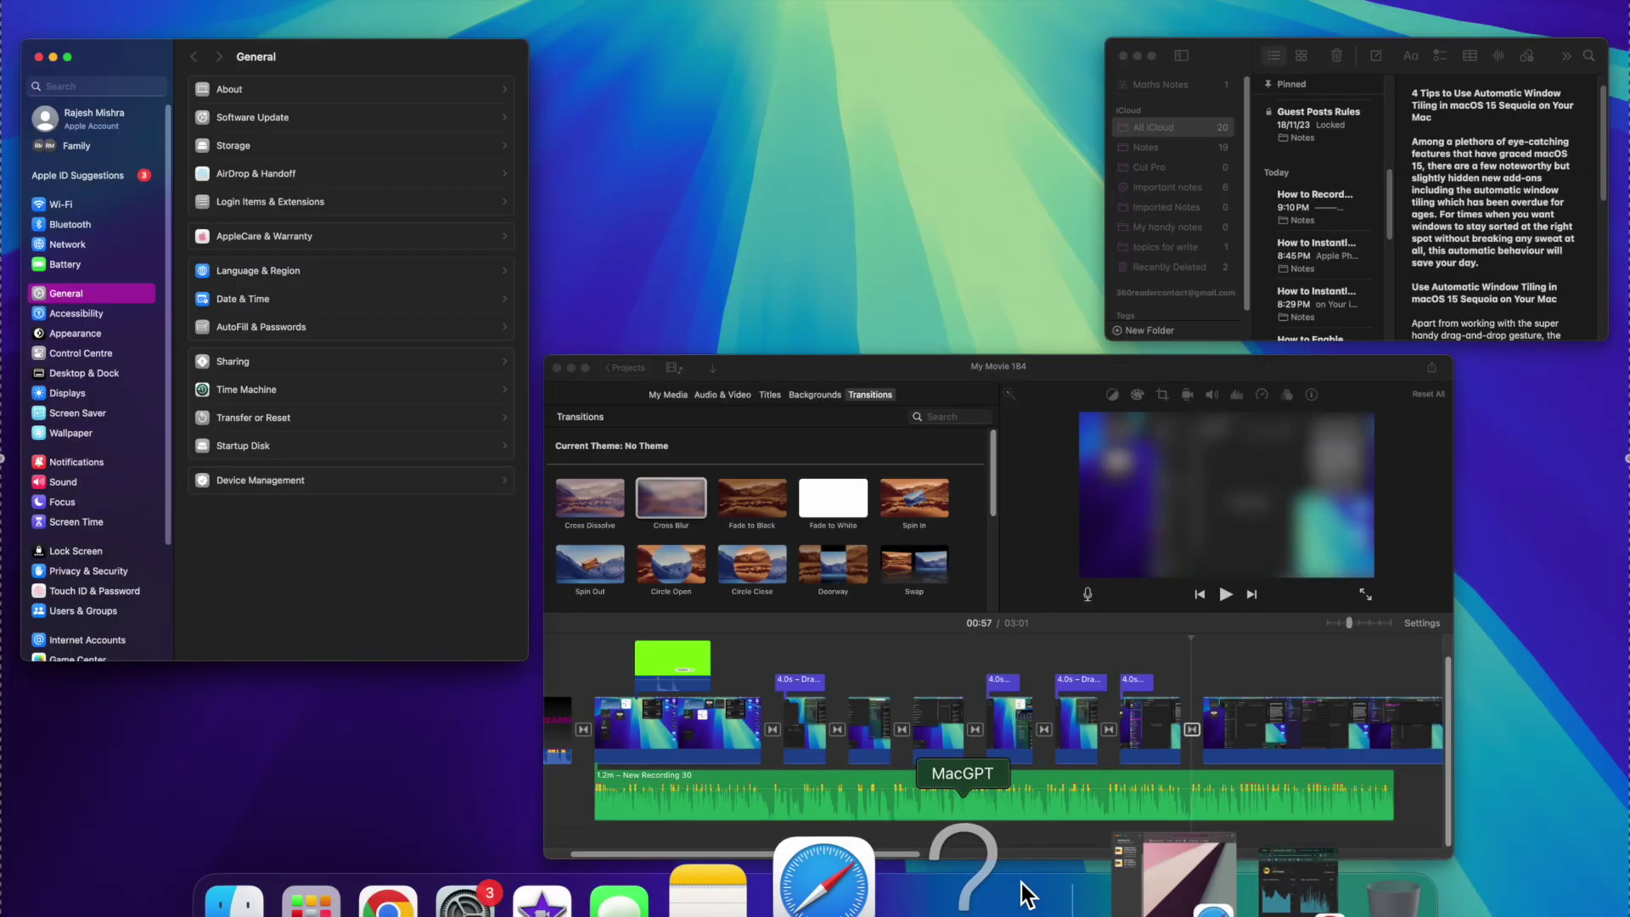
pyautogui.hotkey('ctrl', 'shift', 'Left')
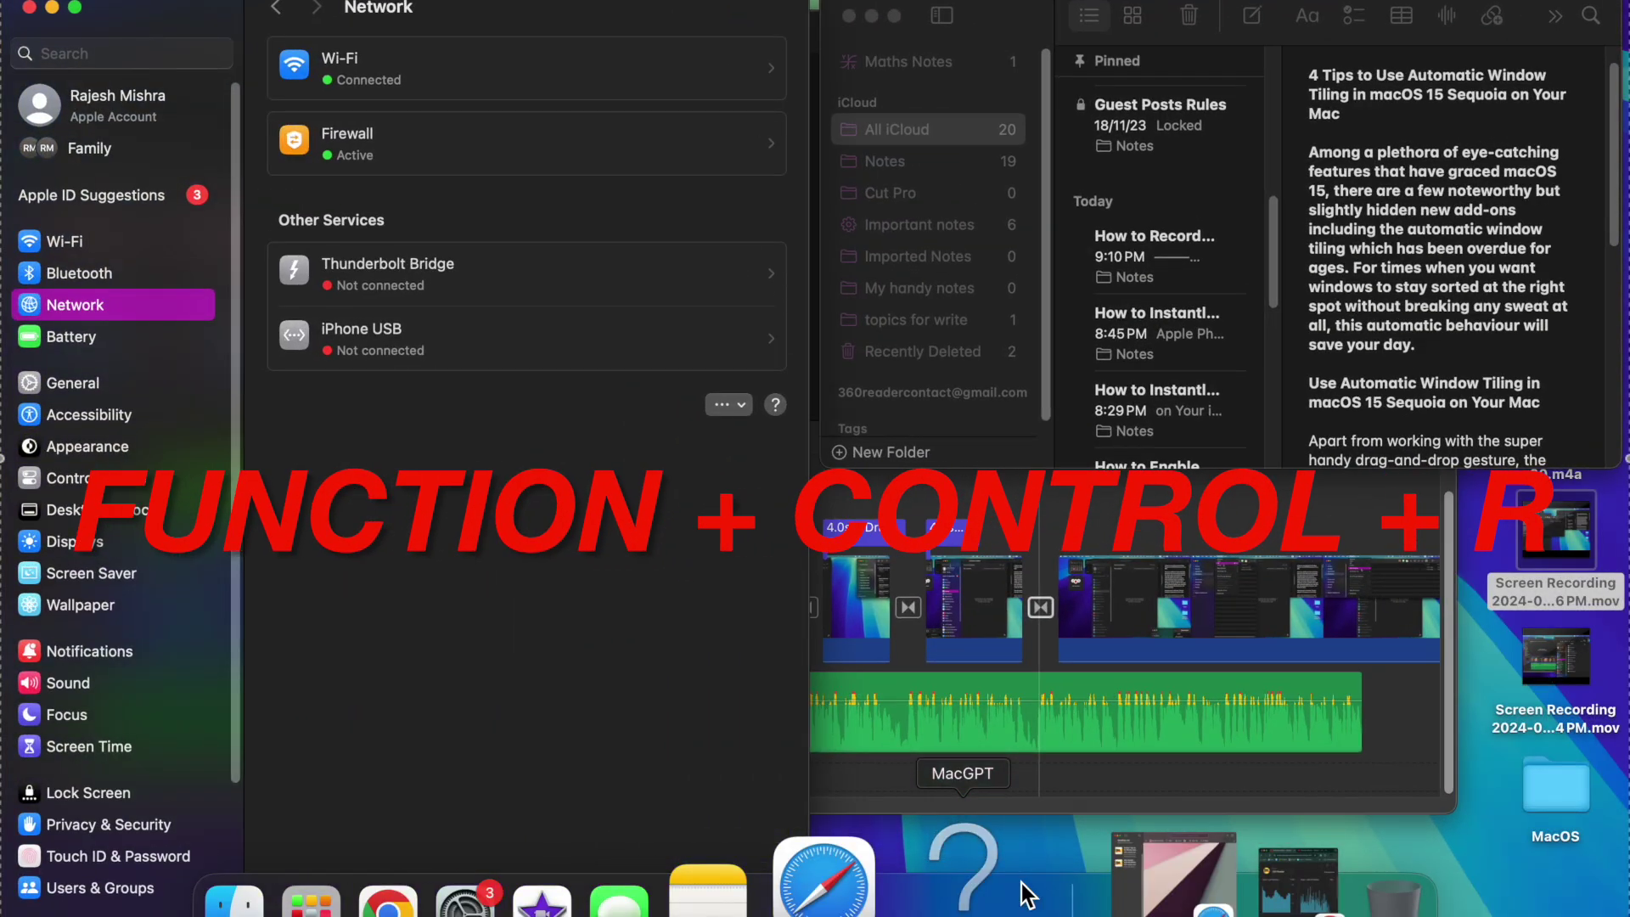
pyautogui.hotkey('ctrl', 'r')
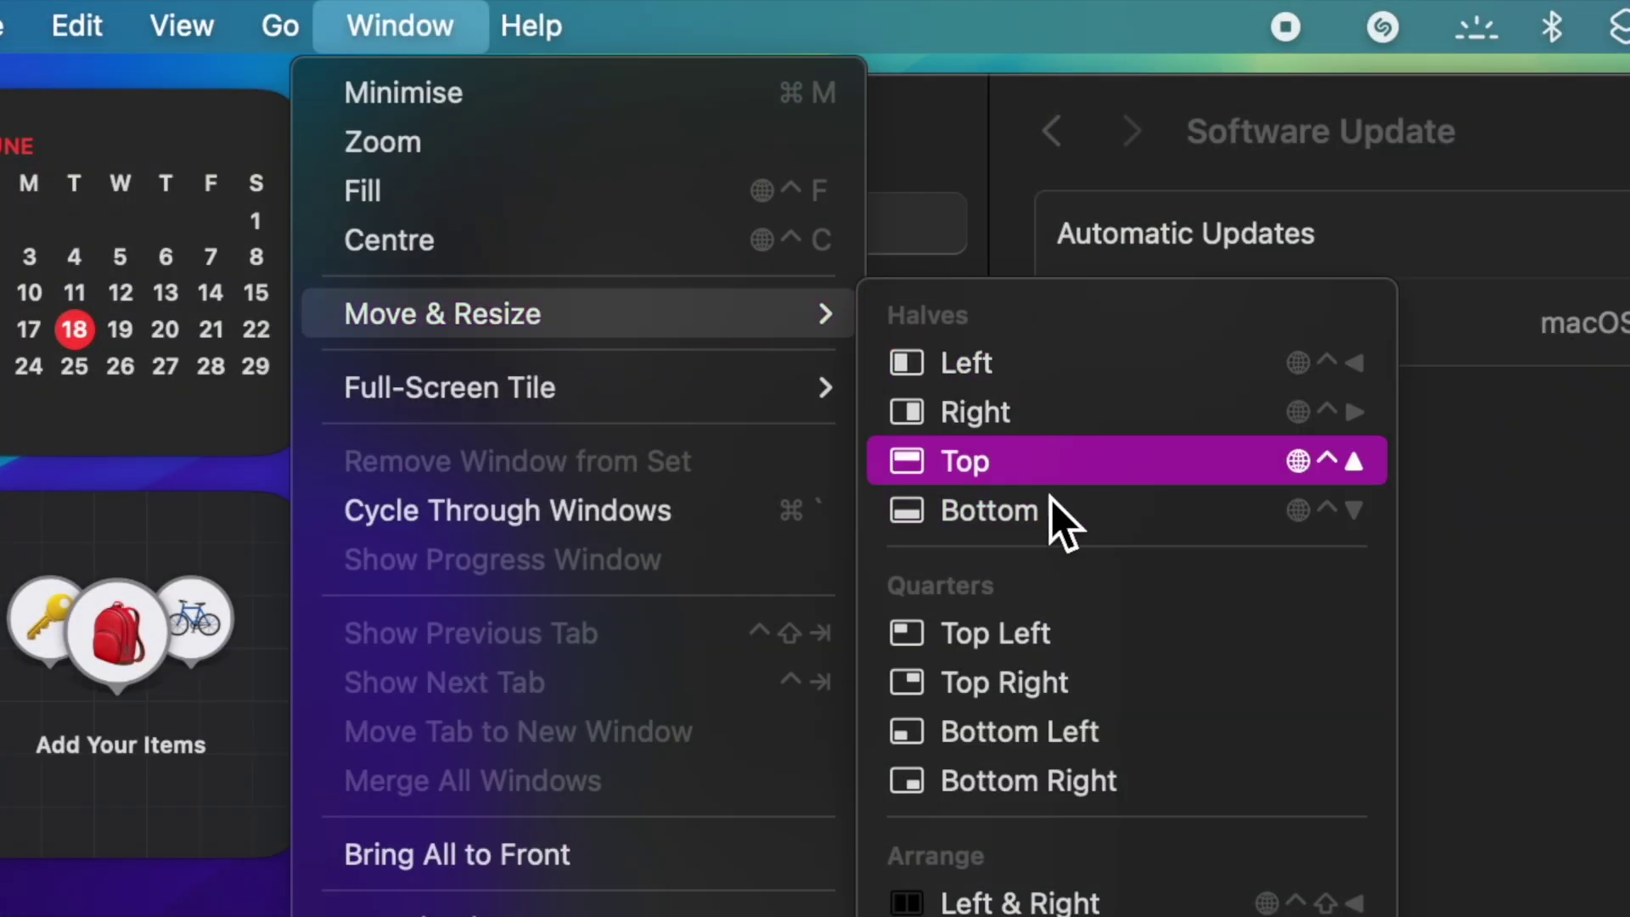
# Step: Send a window to a half-screen position, then tile the Downloads window into the right half
pyautogui.click(1033, 362)
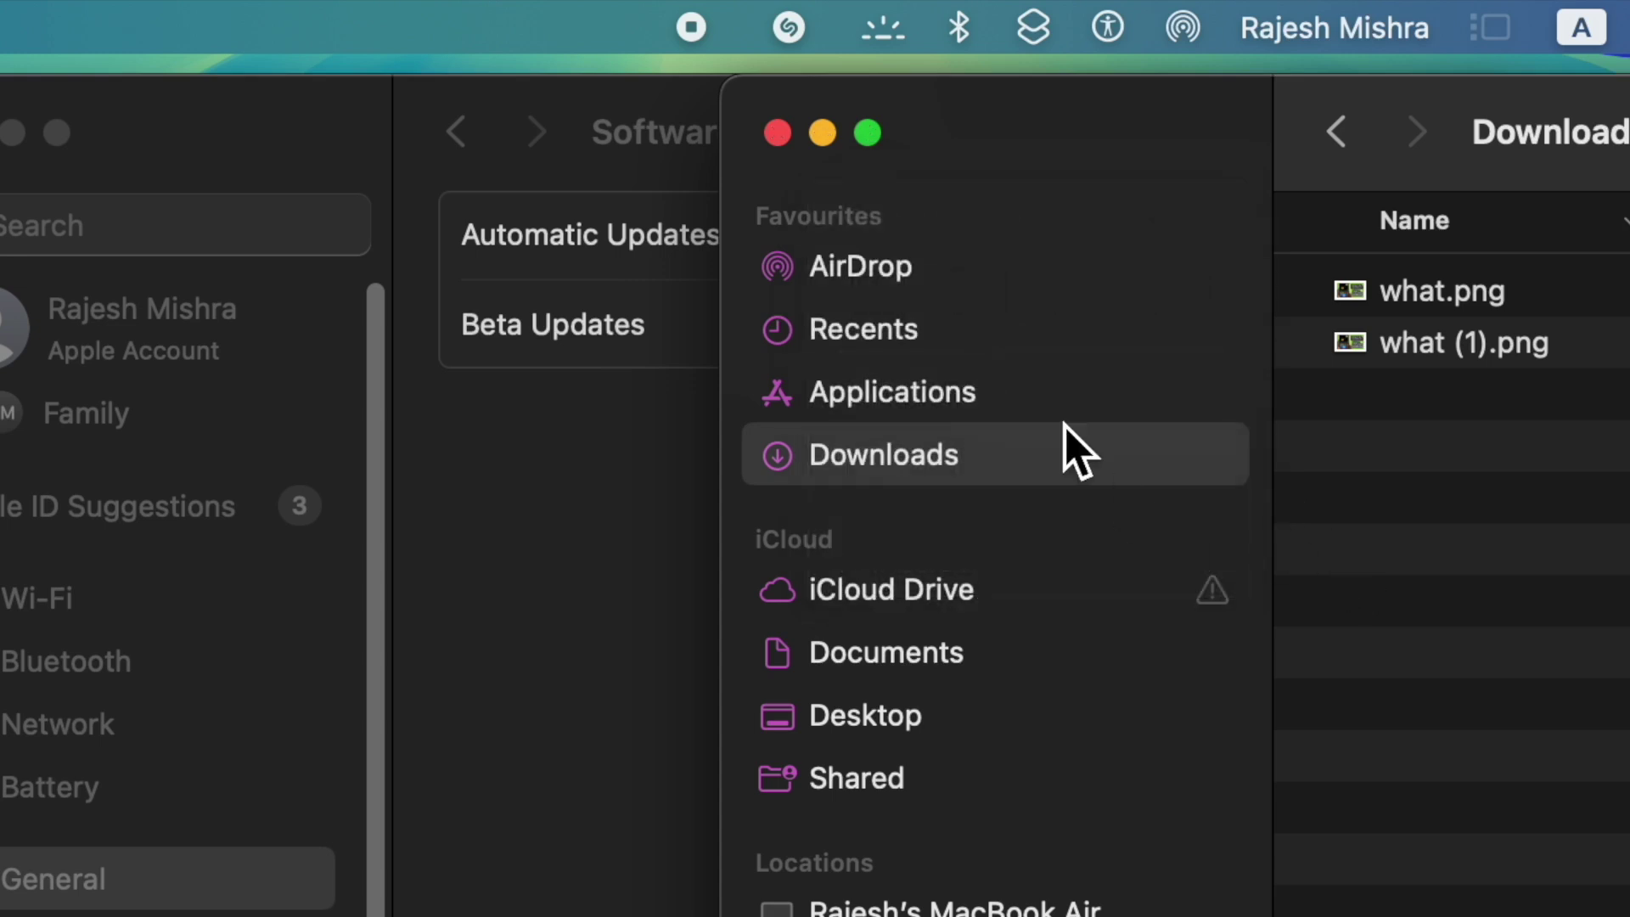
pyautogui.moveTo(866, 133)
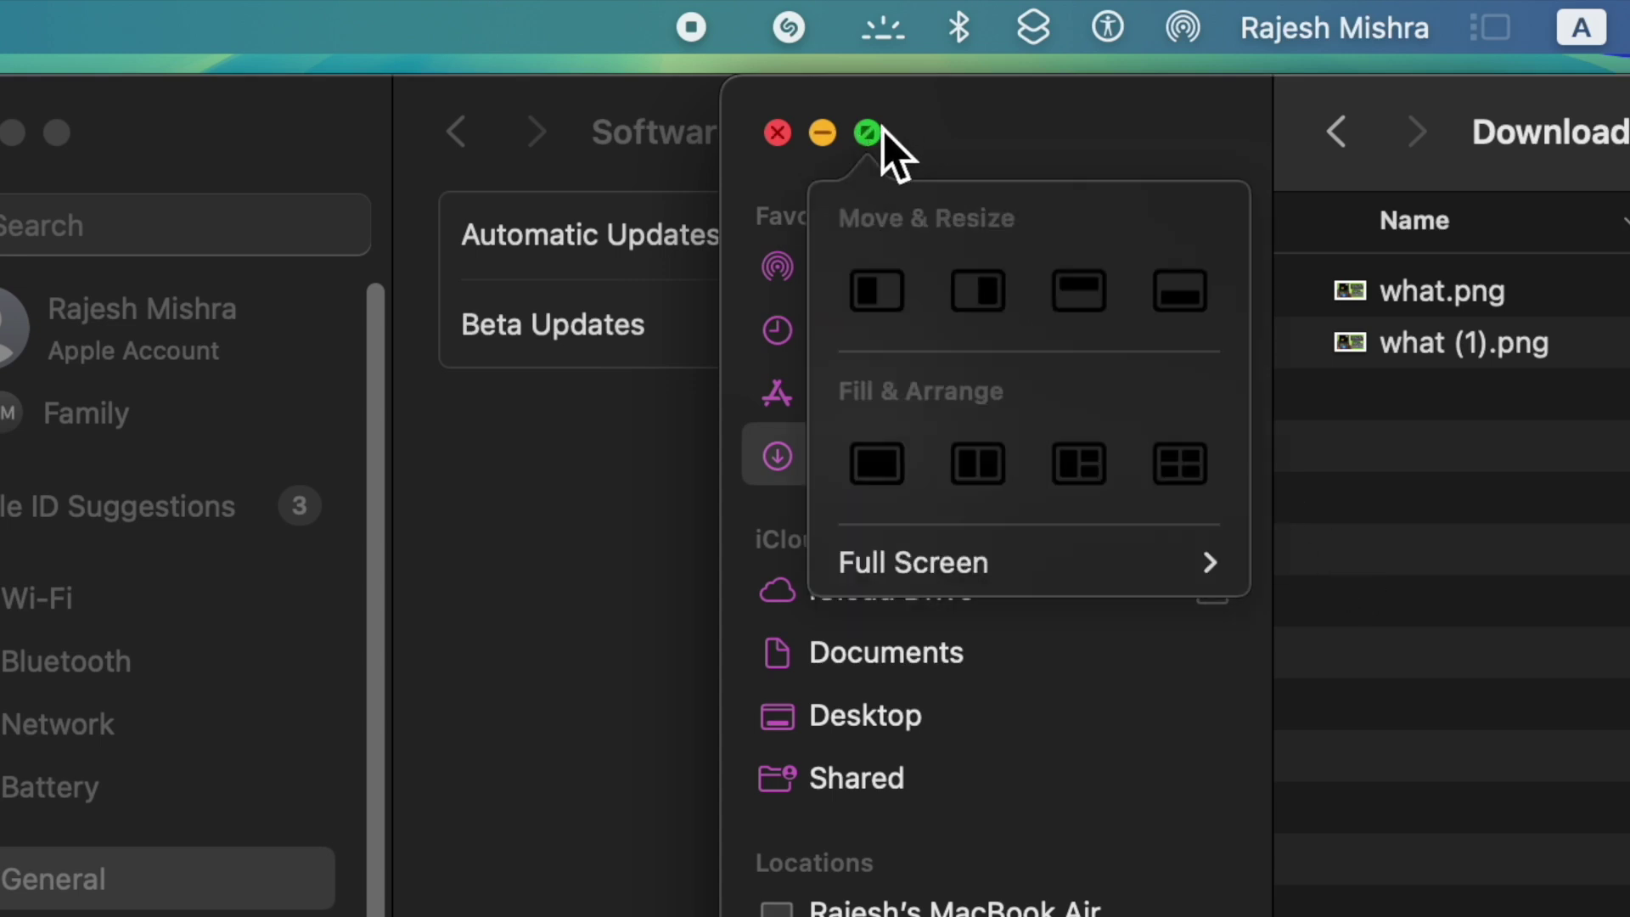
pyautogui.click(980, 294)
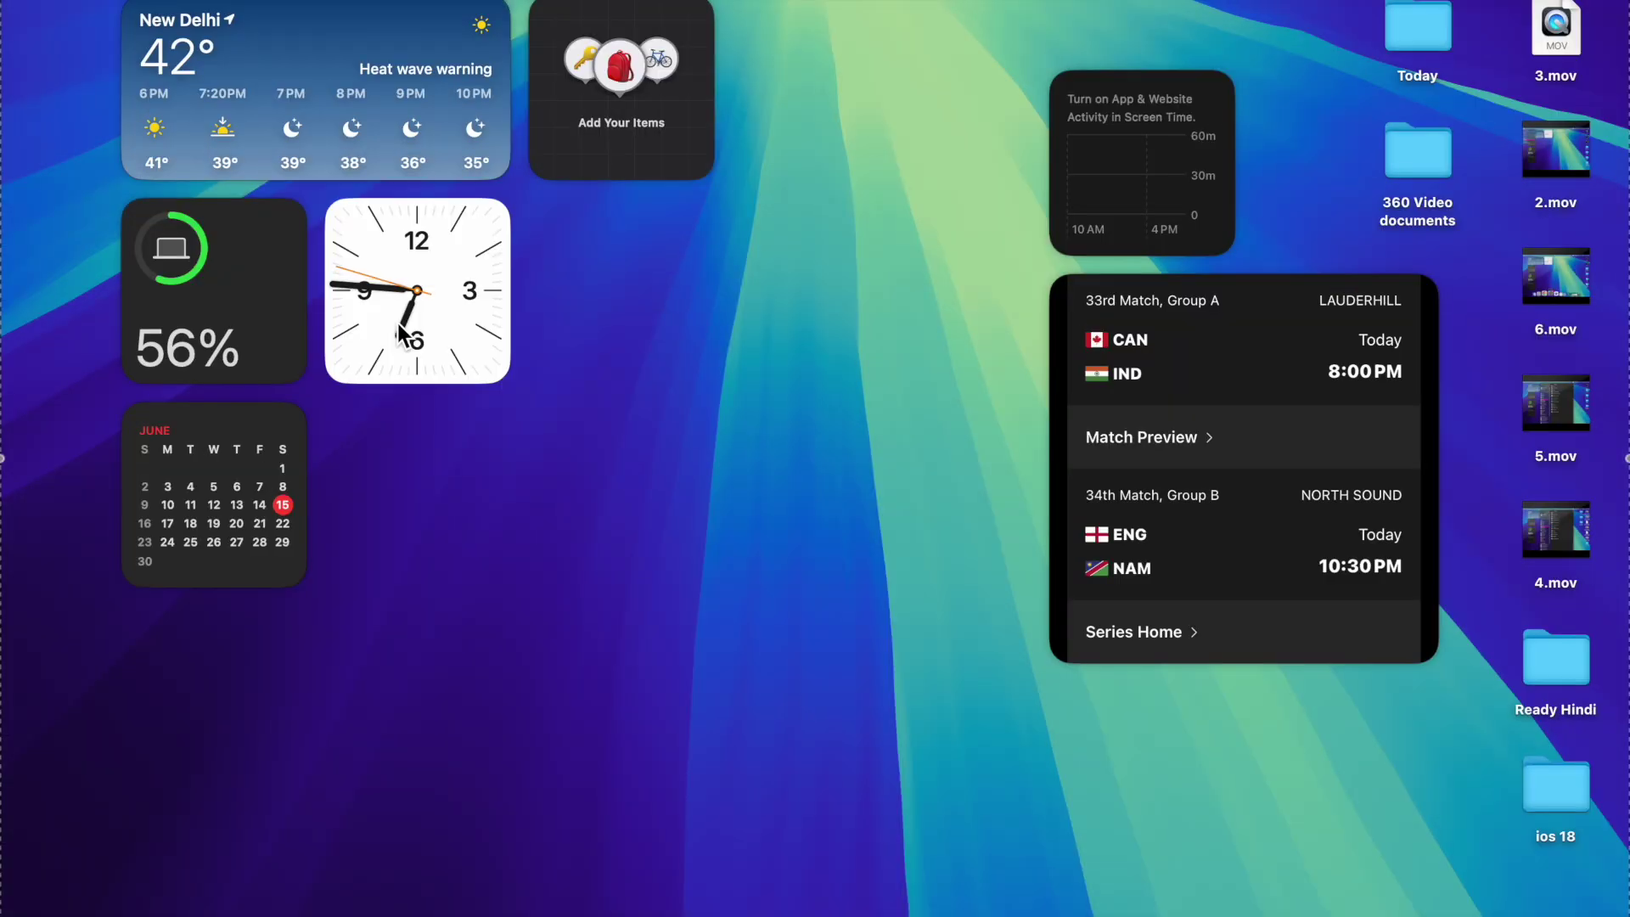
# Step: Move the clock below the calendar, Find My further right, and weather toward the desktop centre
pyautogui.moveTo(400, 331); pyautogui.dragTo(231, 709)
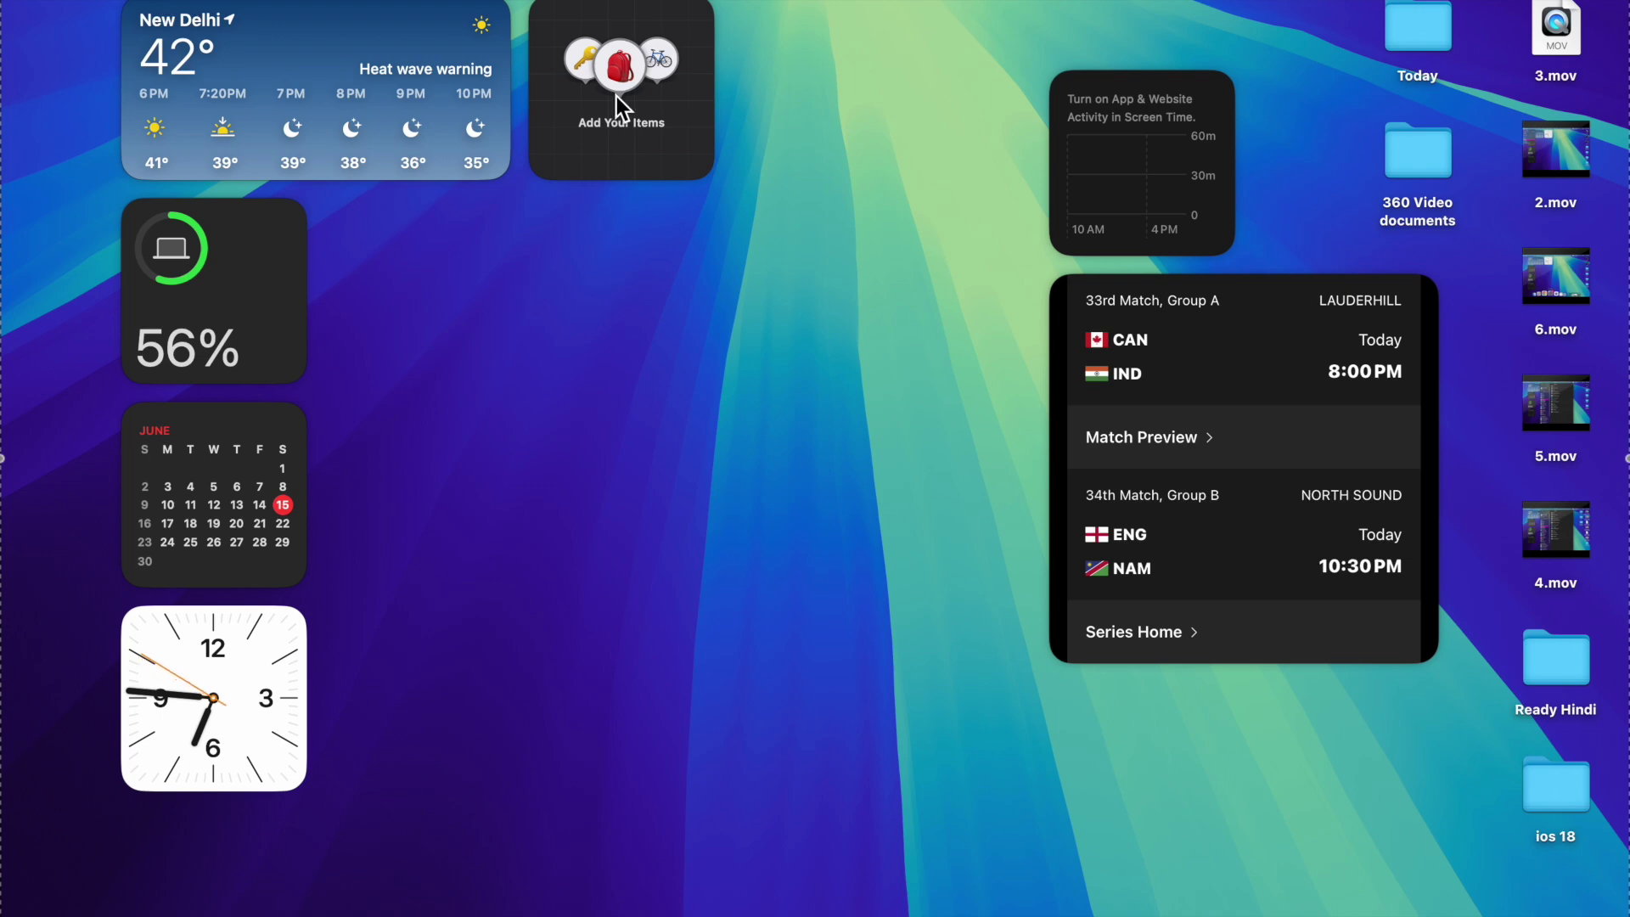
pyautogui.moveTo(617, 95); pyautogui.dragTo(827, 96)
pyautogui.moveTo(438, 64)
pyautogui.mouseDown()
pyautogui.moveTo(713, 197)
pyautogui.moveTo(853, 316)
pyautogui.moveTo(840, 272)
pyautogui.mouseUp()
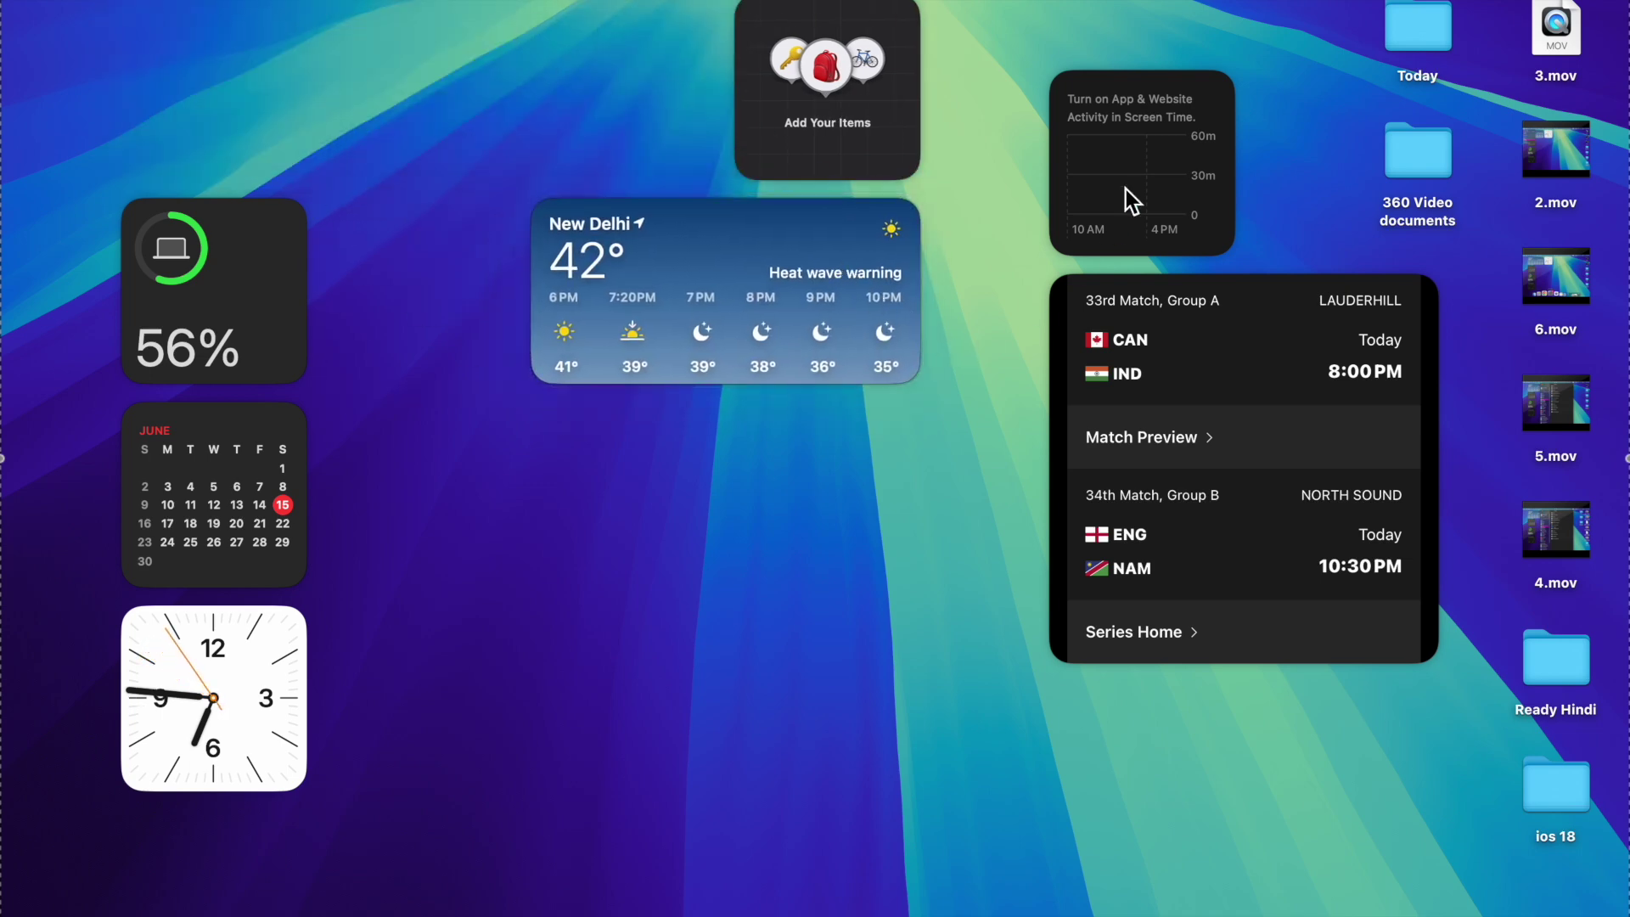